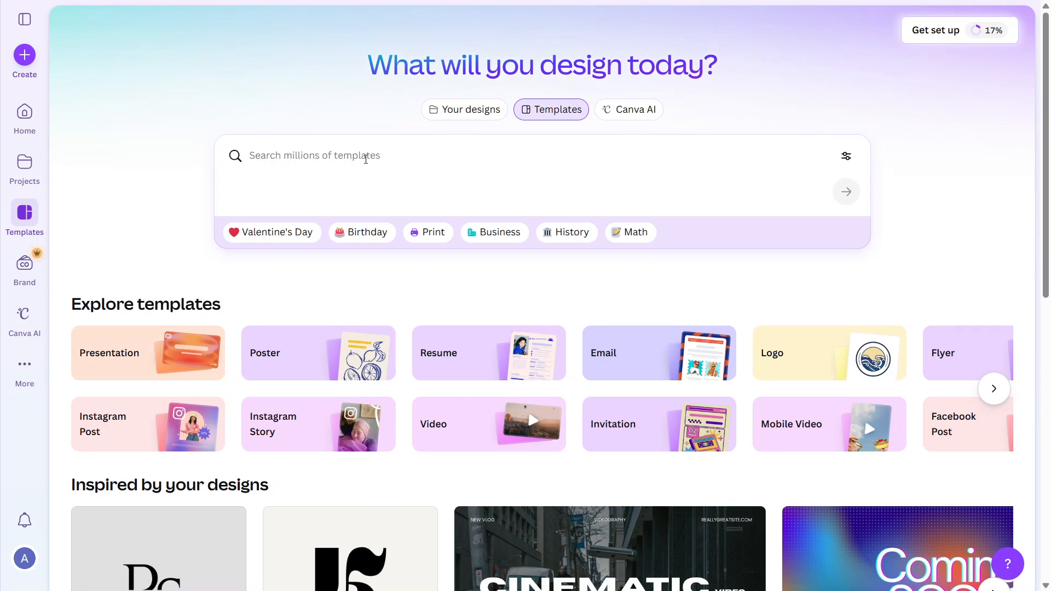
Step: Search Canva's templates for 'website banner'
left_click(366, 158)
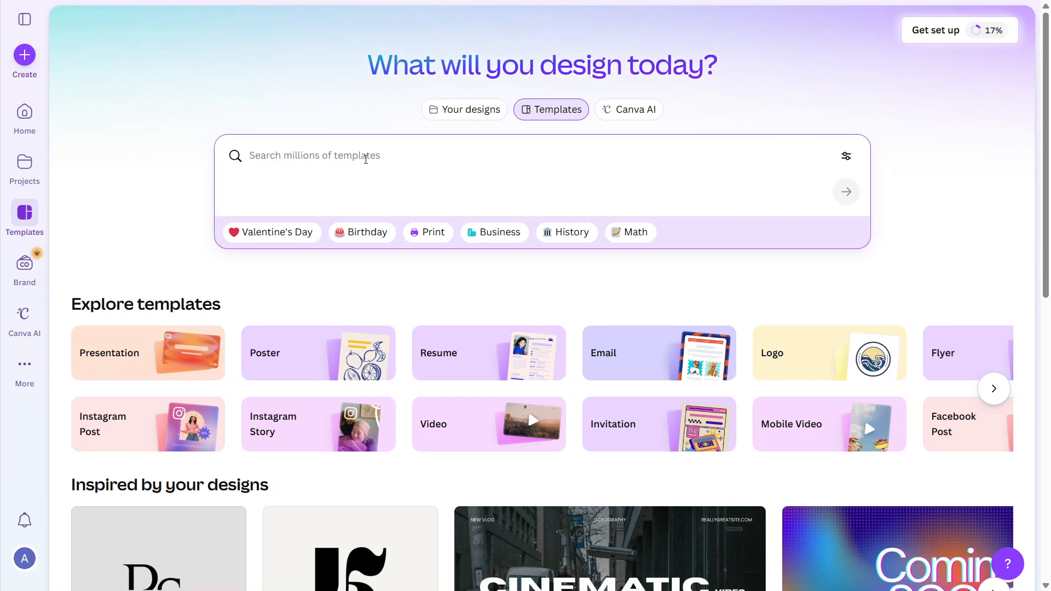
type("website")
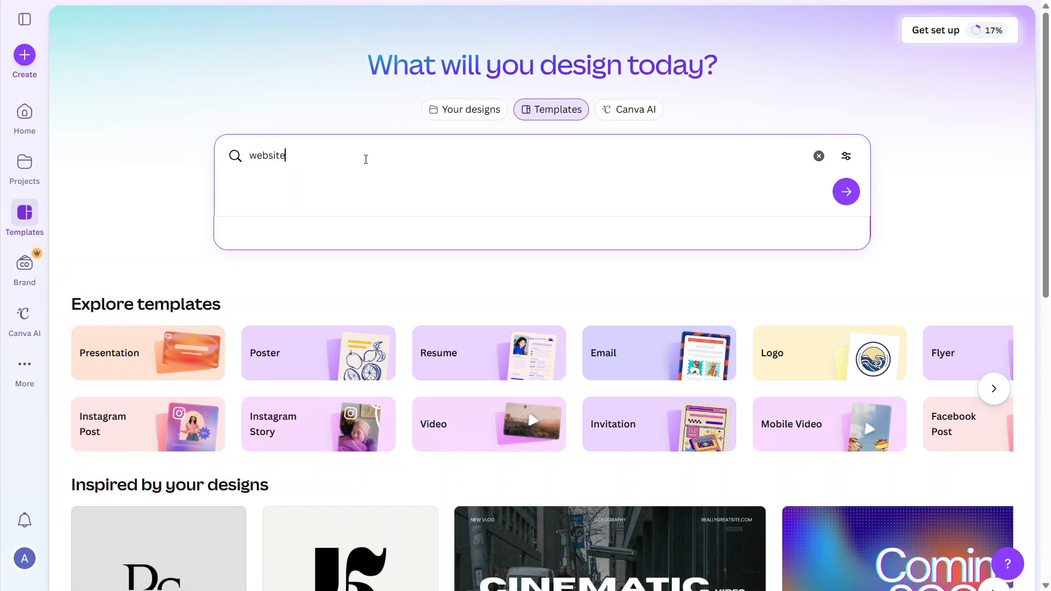
type(" banner")
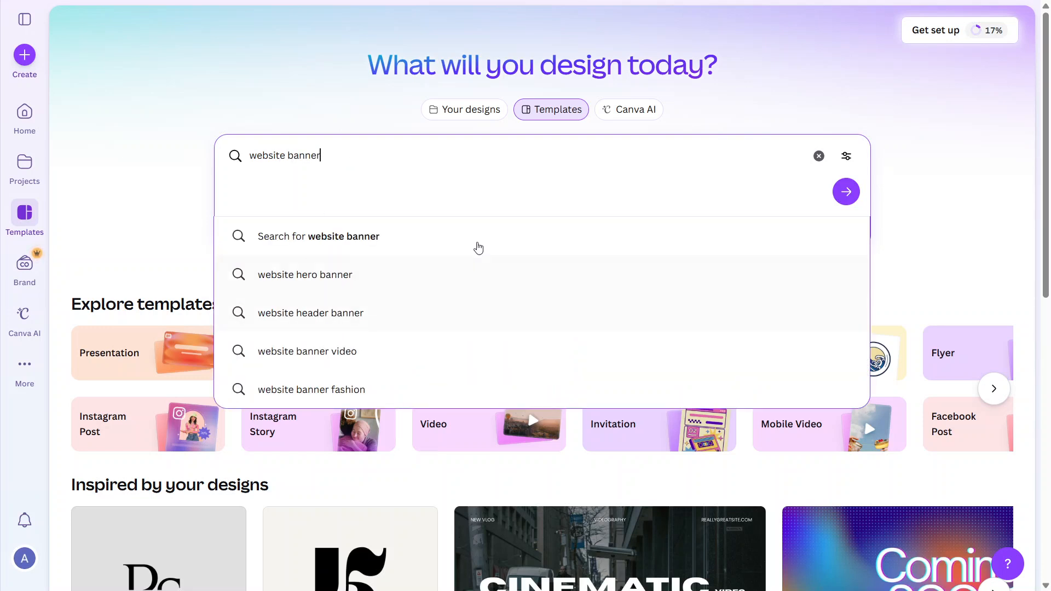
left_click(479, 245)
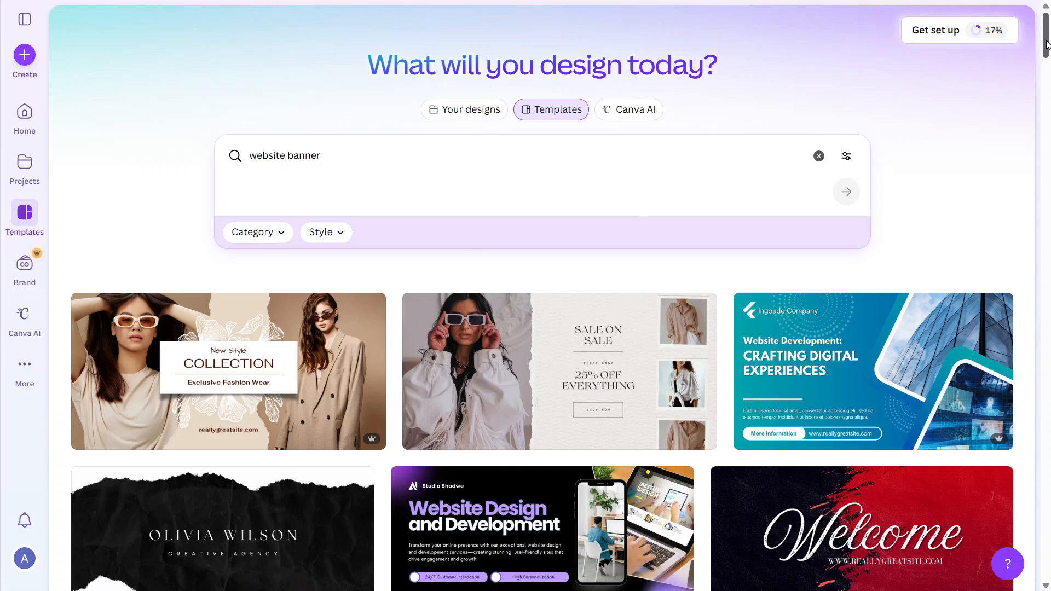
left_click_drag(1047, 44, 1047, 211)
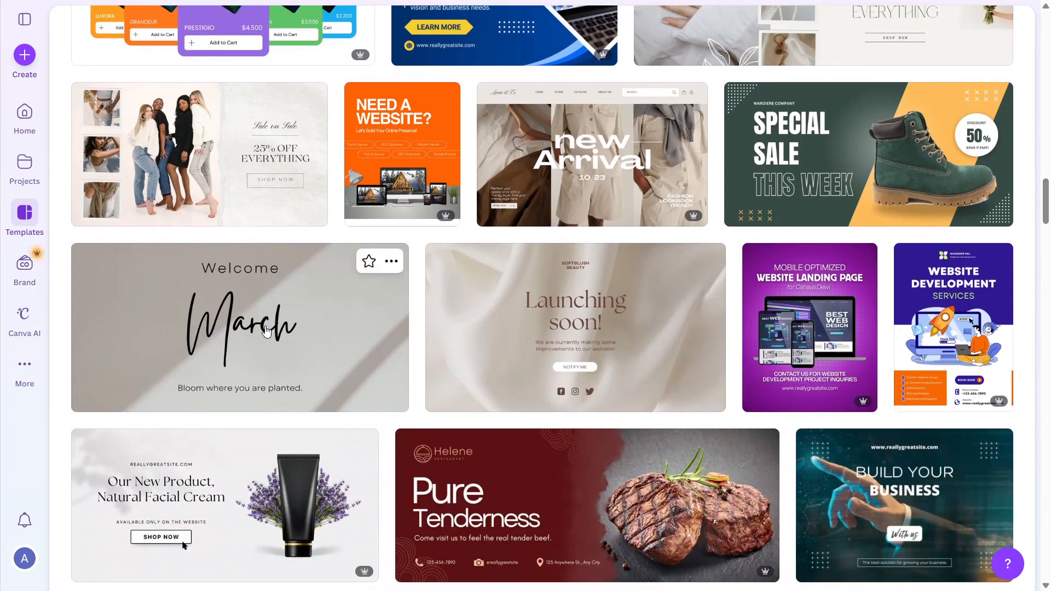
Step: Open the Shadow Welcome March Banner template in the editor to customize it
left_click(317, 321)
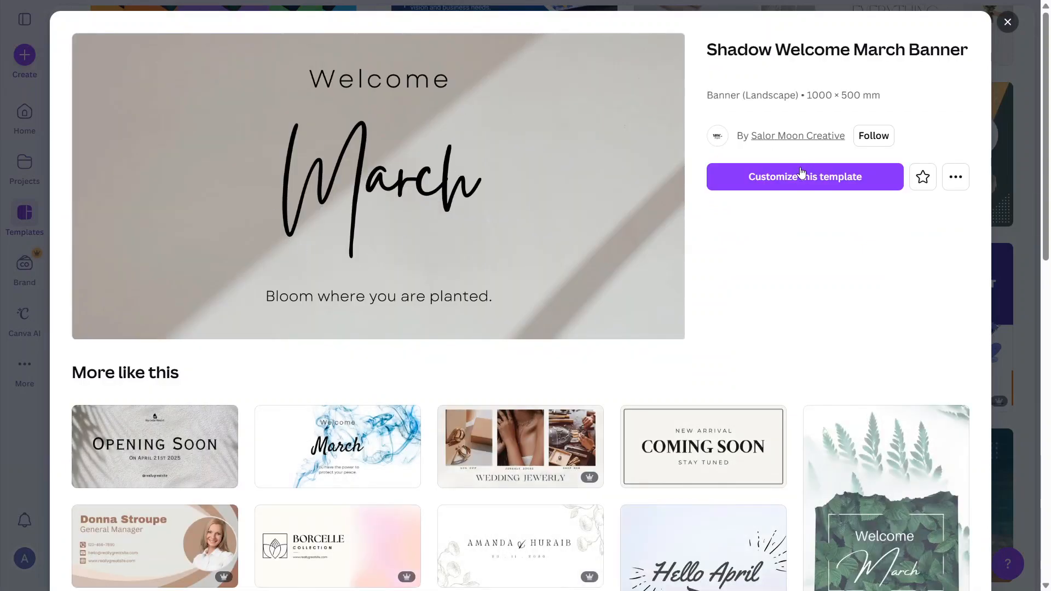
left_click(815, 176)
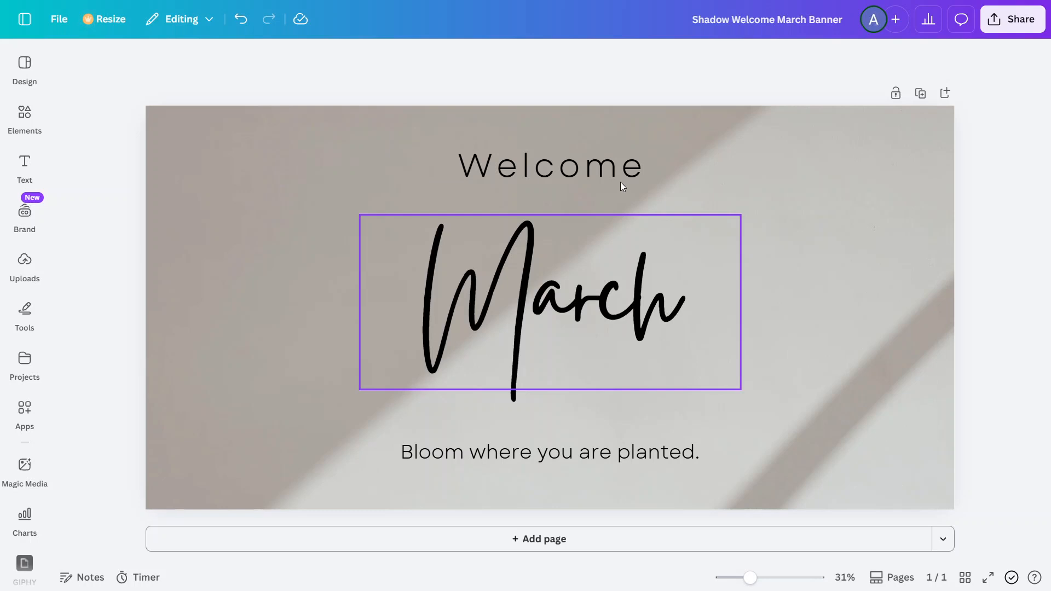
Step: Replace the 'Welcome' heading with 'Summer Sale', widened to one line and re-centred
left_click(482, 169)
double_click(483, 169)
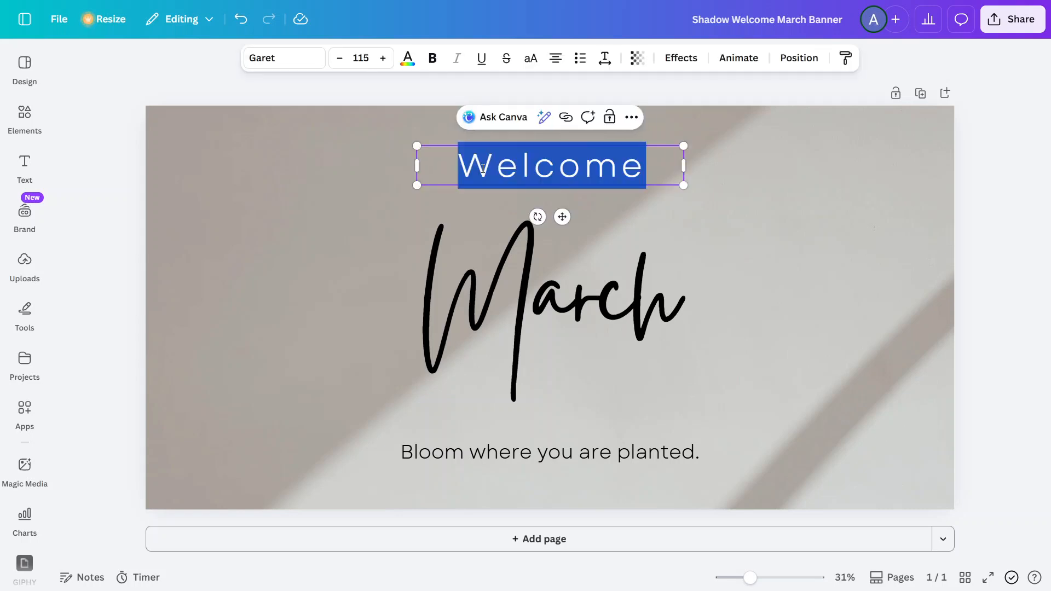
type("S")
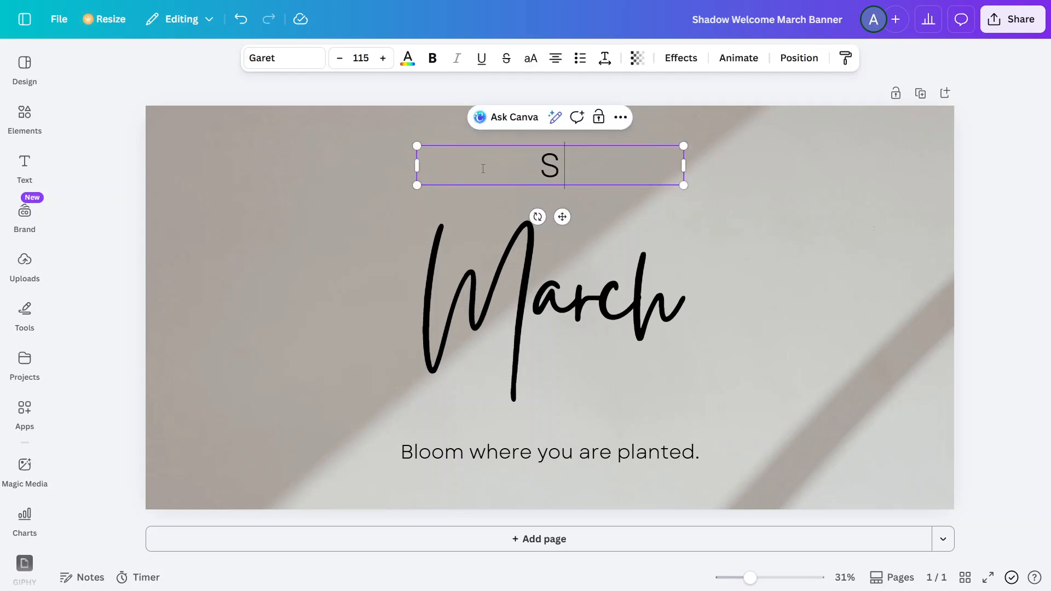
type("ummer")
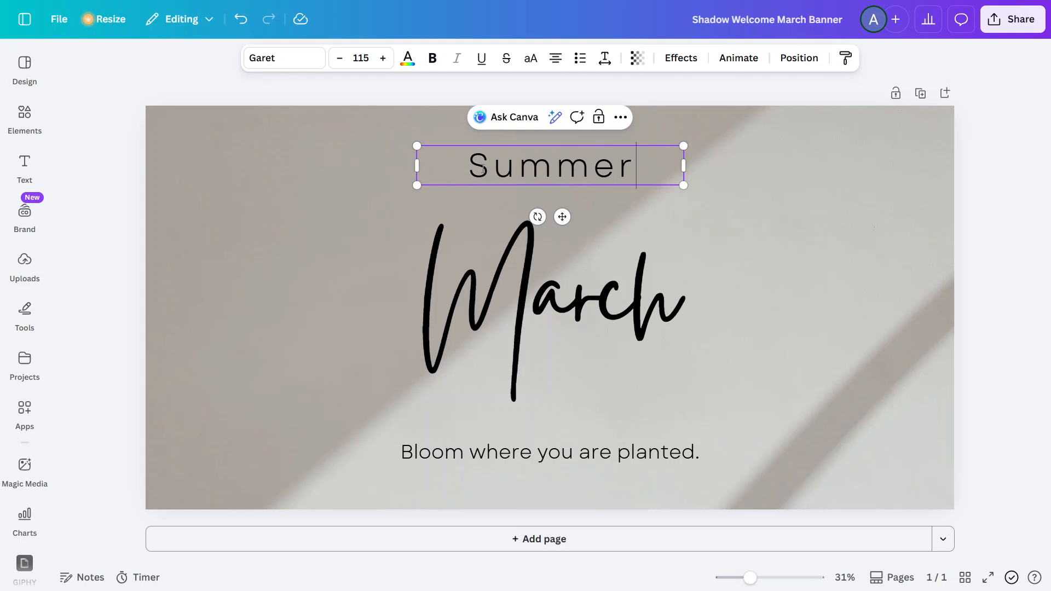
type(" Sale")
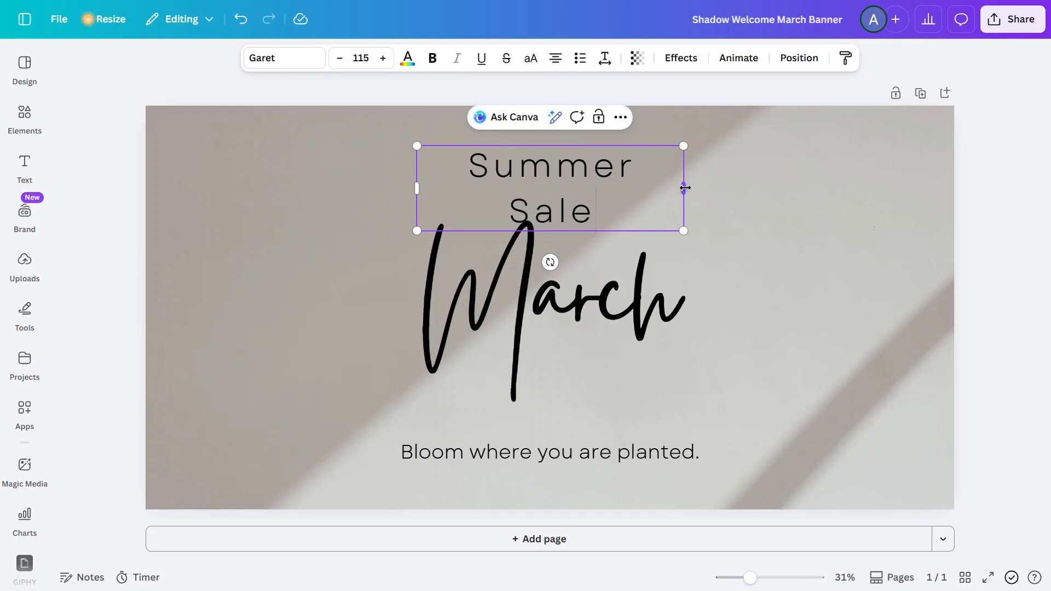
left_click_drag(684, 187, 711, 188)
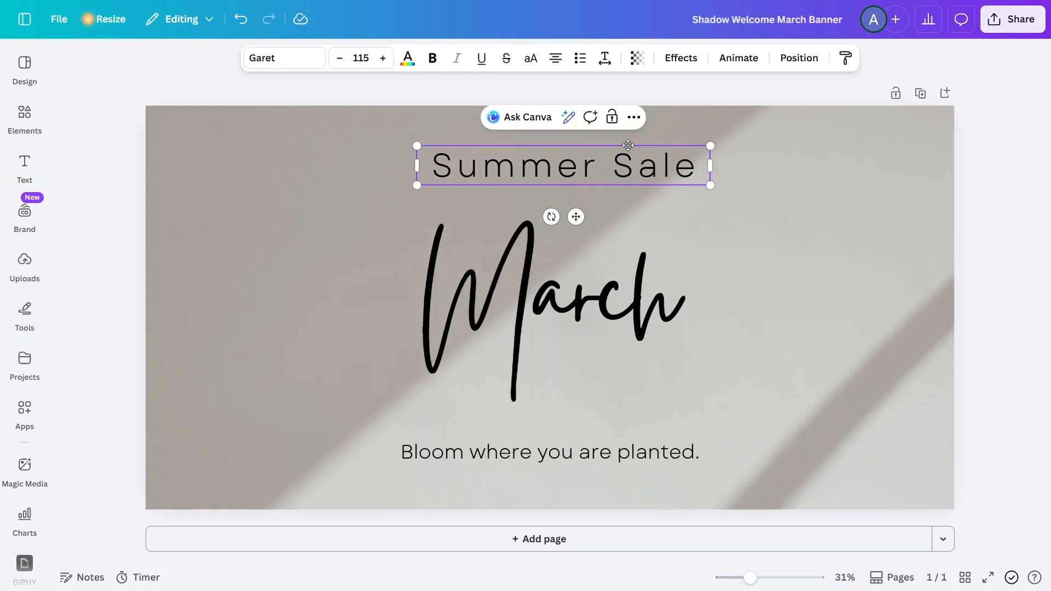
left_click_drag(639, 145, 627, 145)
left_click(521, 310)
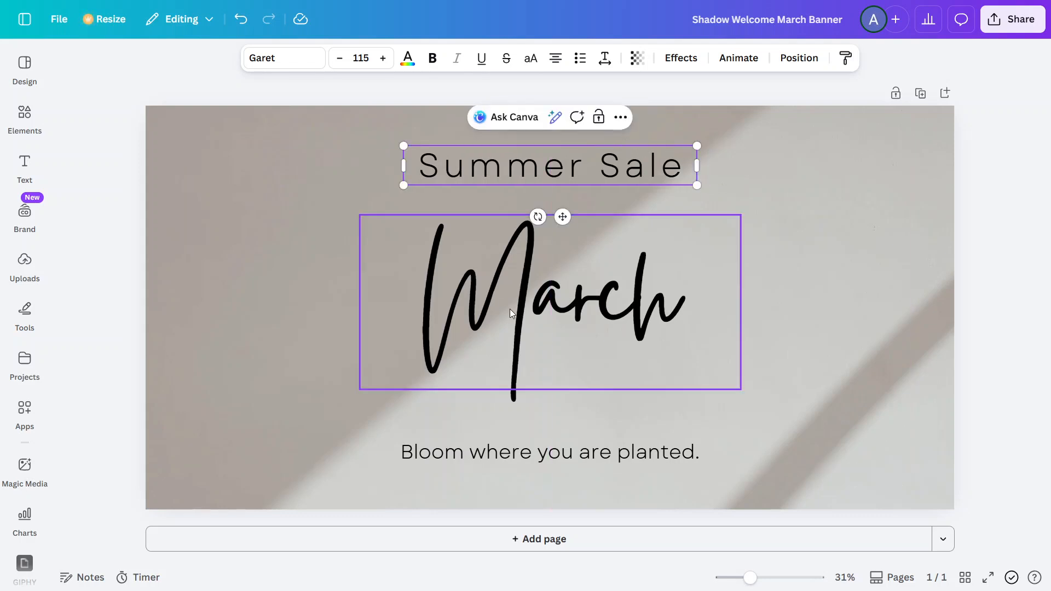
Step: Change the large 'March' script text to '20% off'
double_click(510, 309)
type("20")
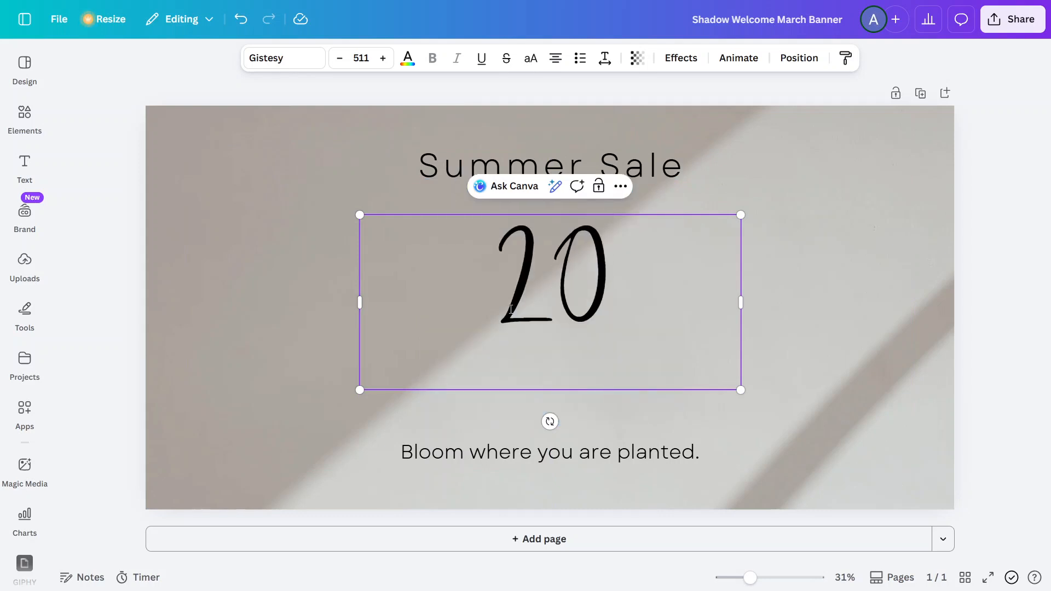
type("% o")
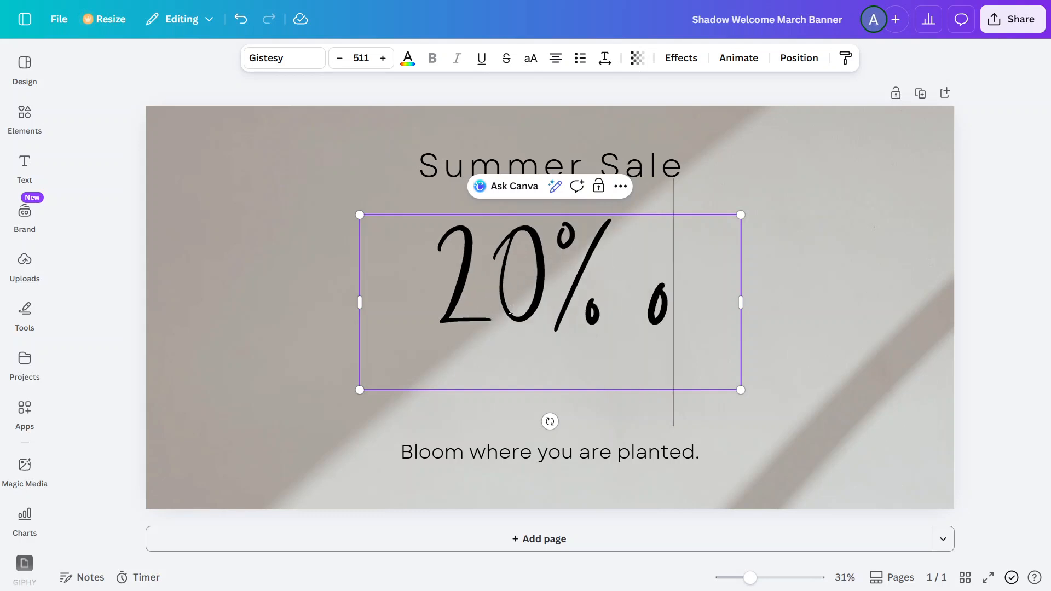
type("ff")
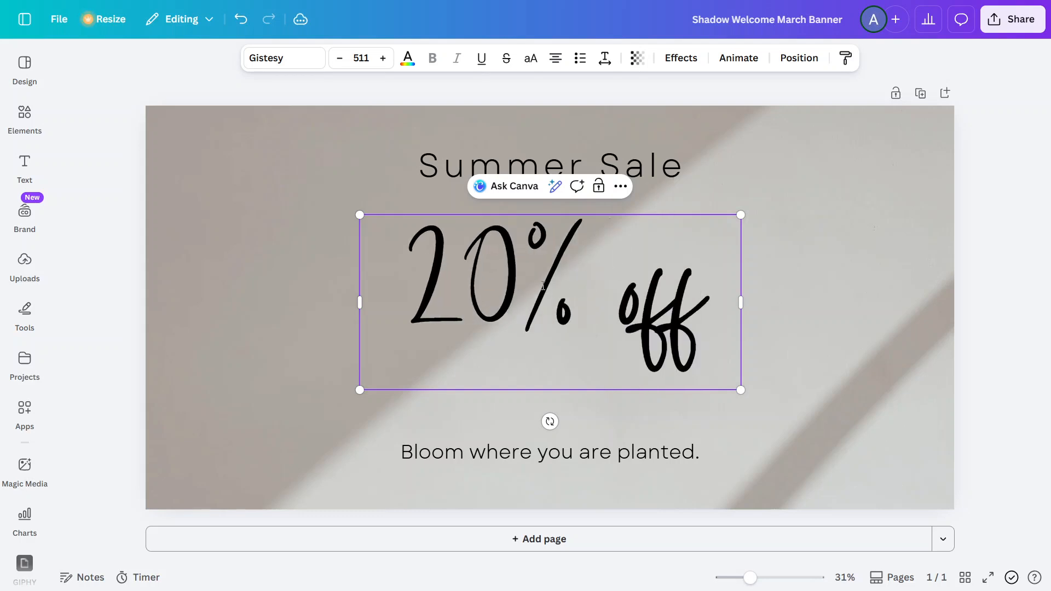
left_click(576, 456)
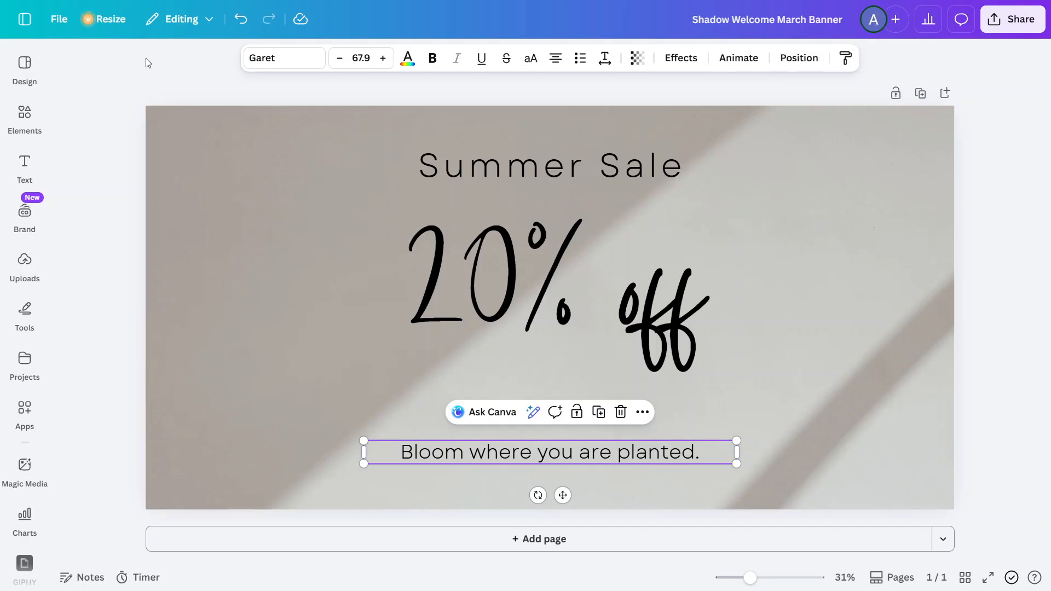
left_click(24, 59)
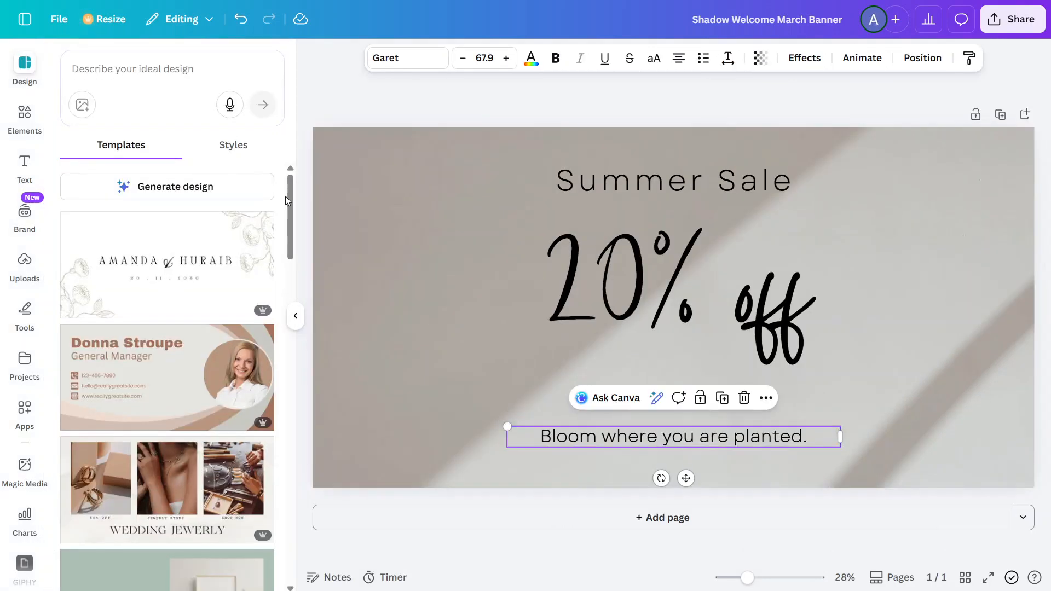
left_click_drag(290, 198, 295, 312)
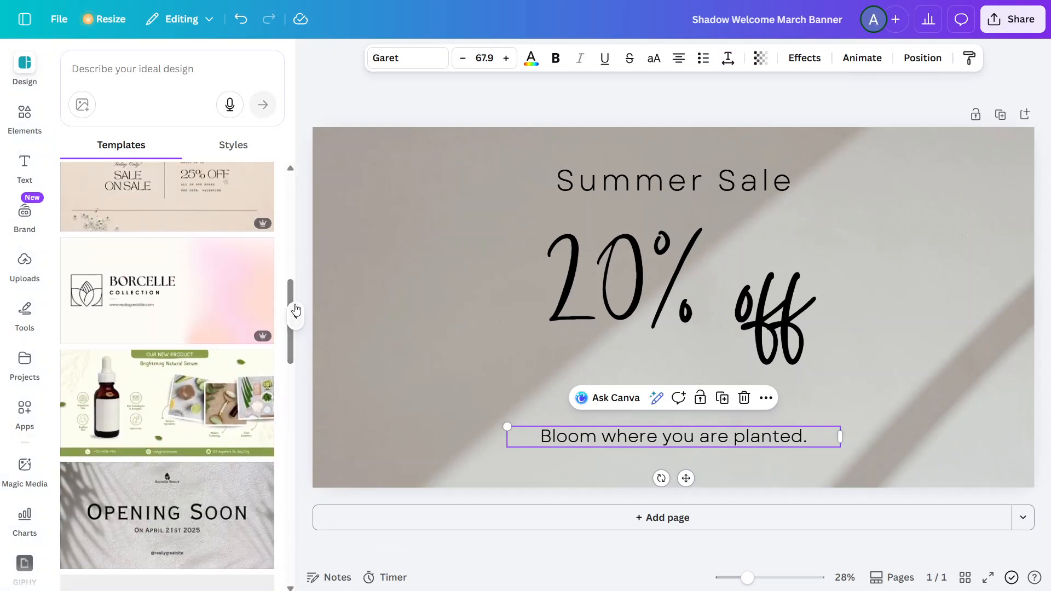
left_click(16, 114)
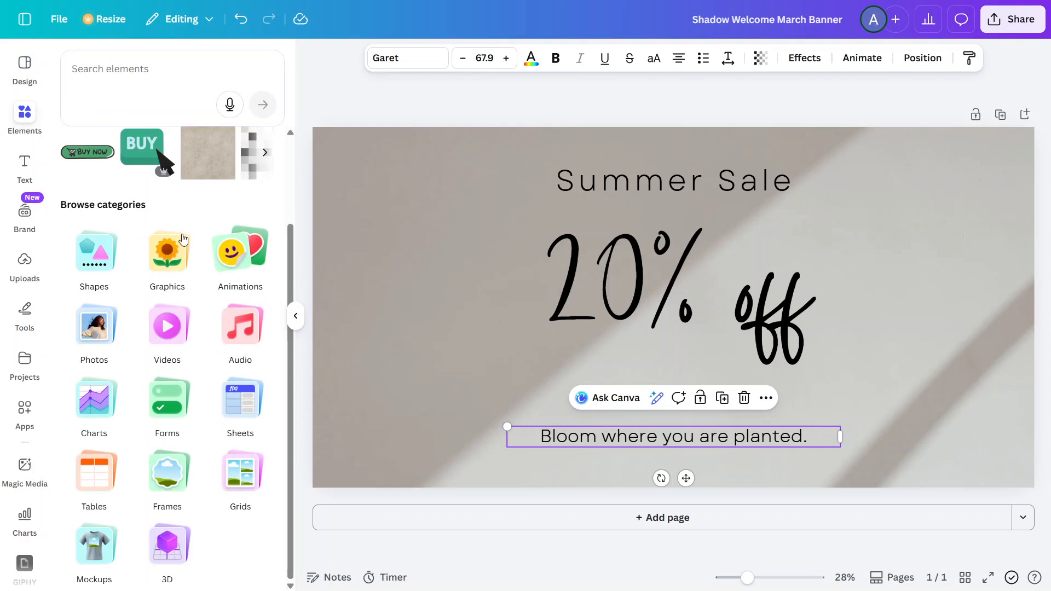
left_click(20, 174)
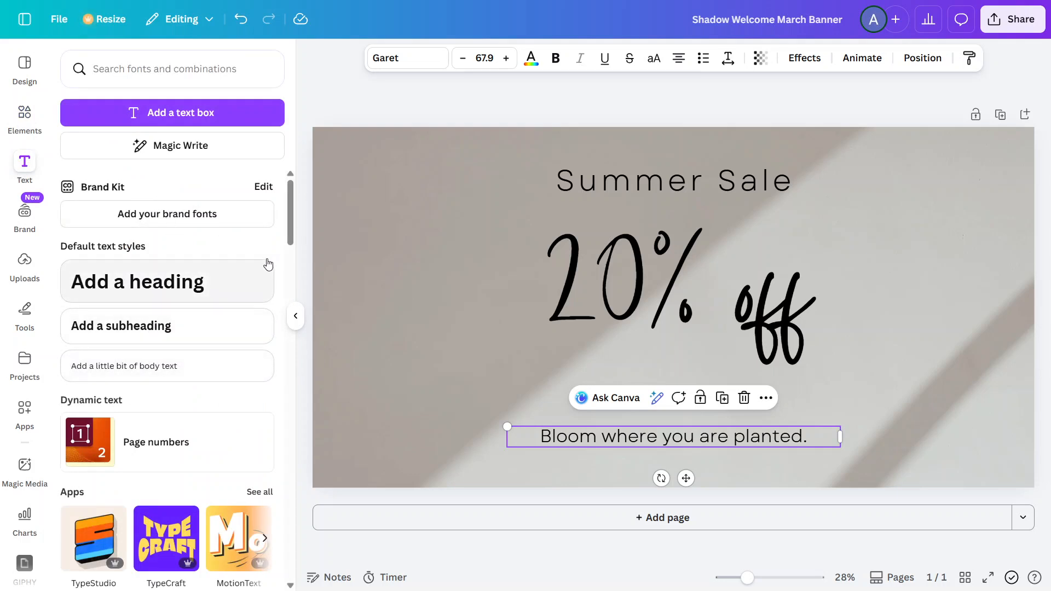
left_click_drag(291, 237, 292, 199)
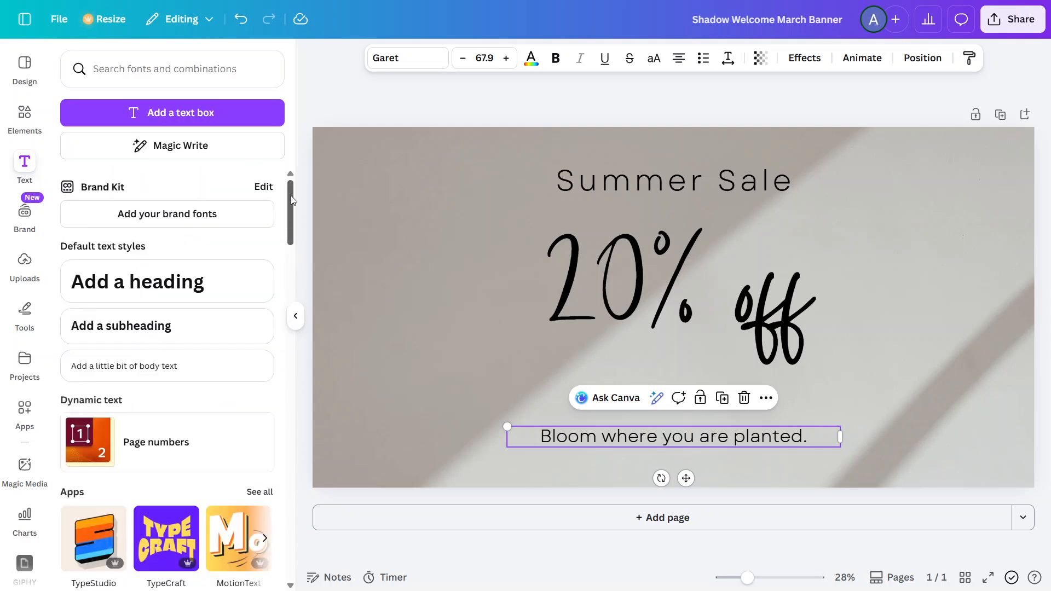
left_click(297, 327)
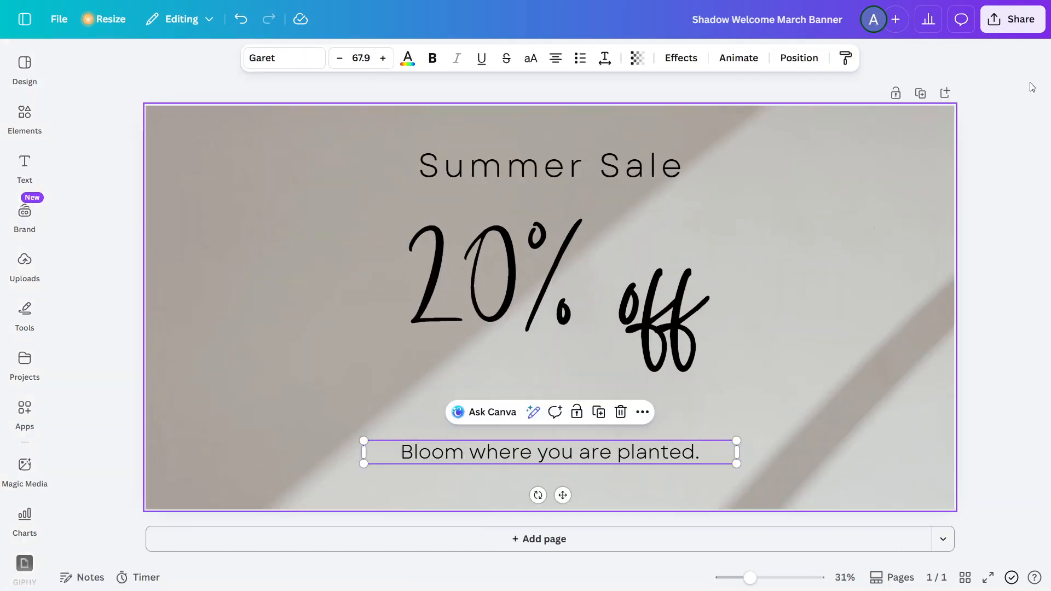
Step: Download the Summer Sale banner as a PNG from the Share menu
left_click(1025, 25)
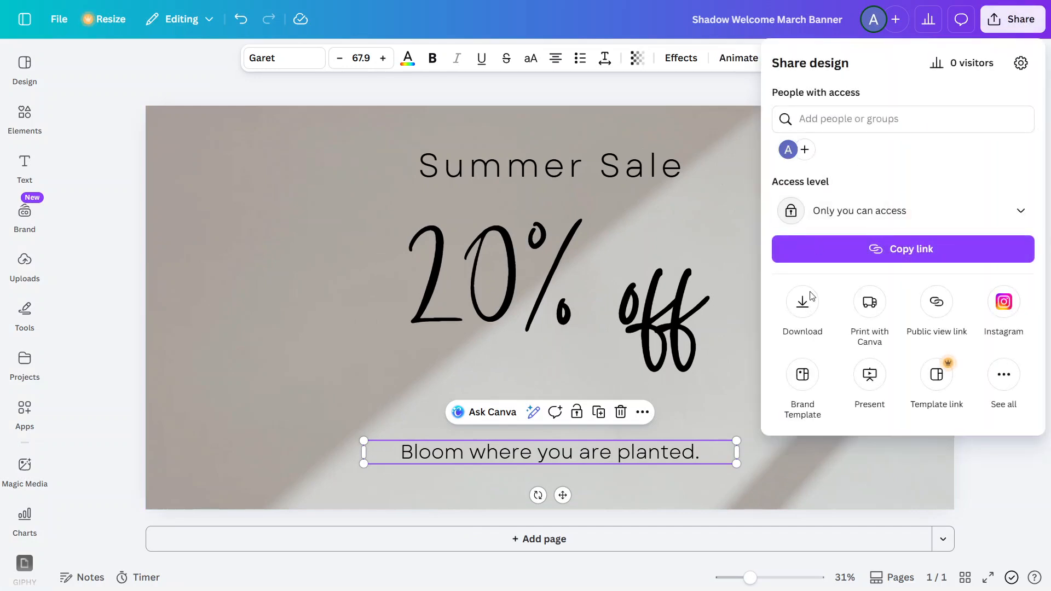
left_click(808, 316)
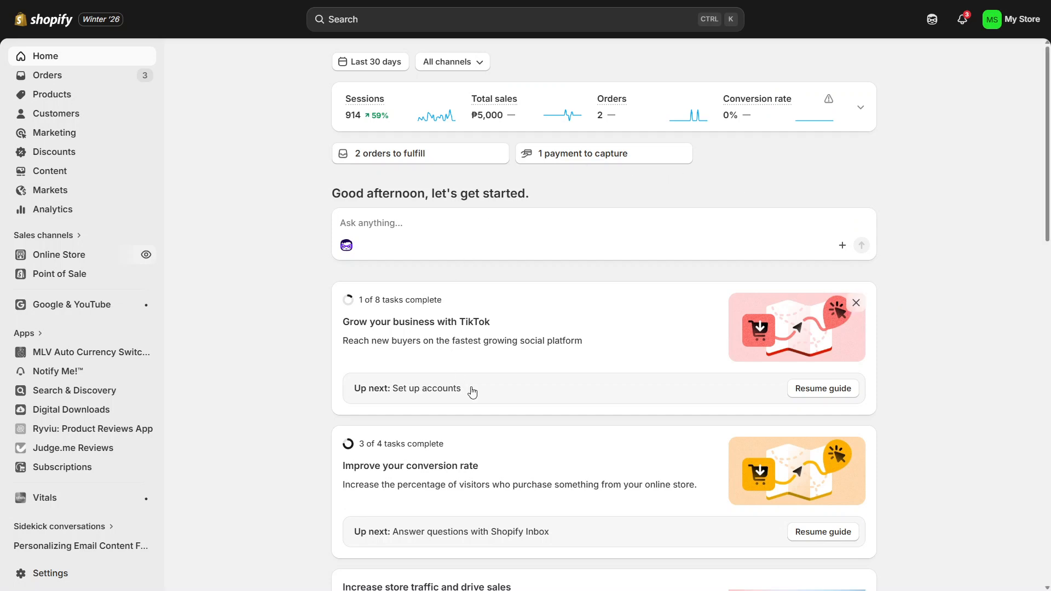
Step: Open the live Horizon theme in the Shopify theme editor
left_click(81, 262)
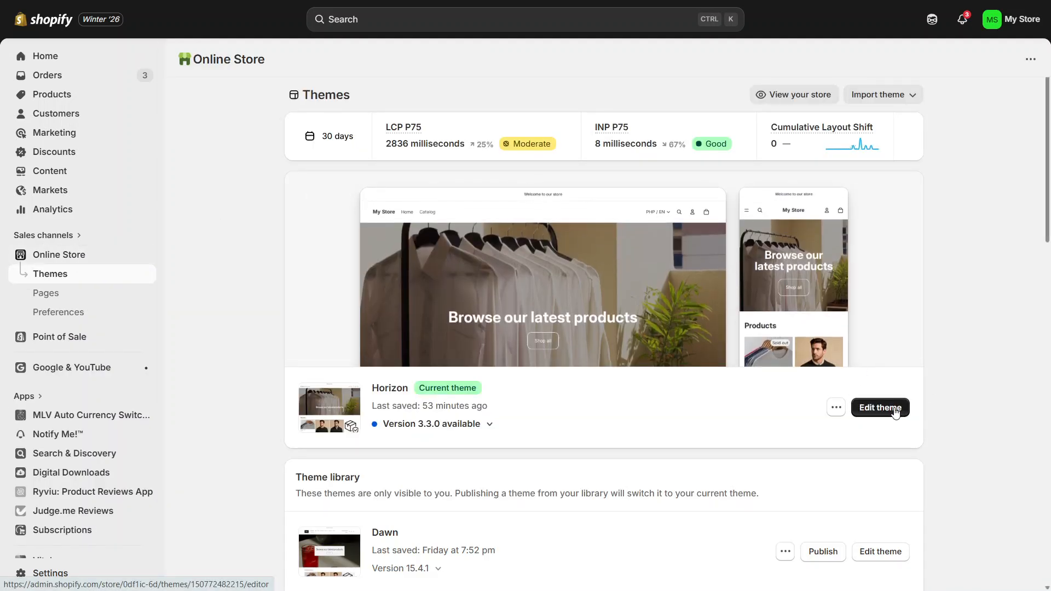
left_click(896, 412)
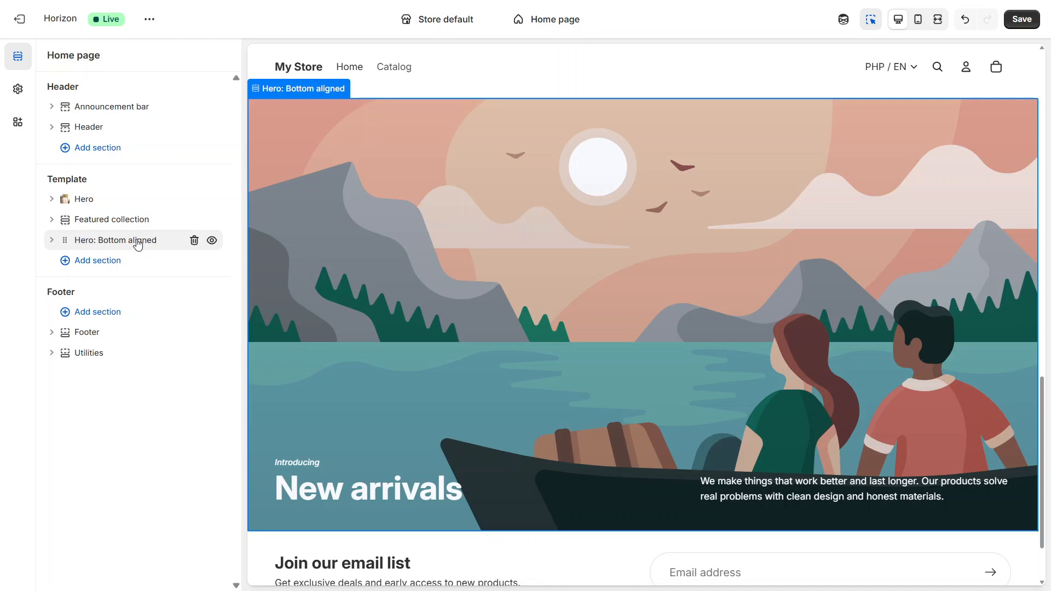
Step: Set the Summer Sale banner PNG as Media 1 of the Hero: Bottom aligned section
left_click(137, 243)
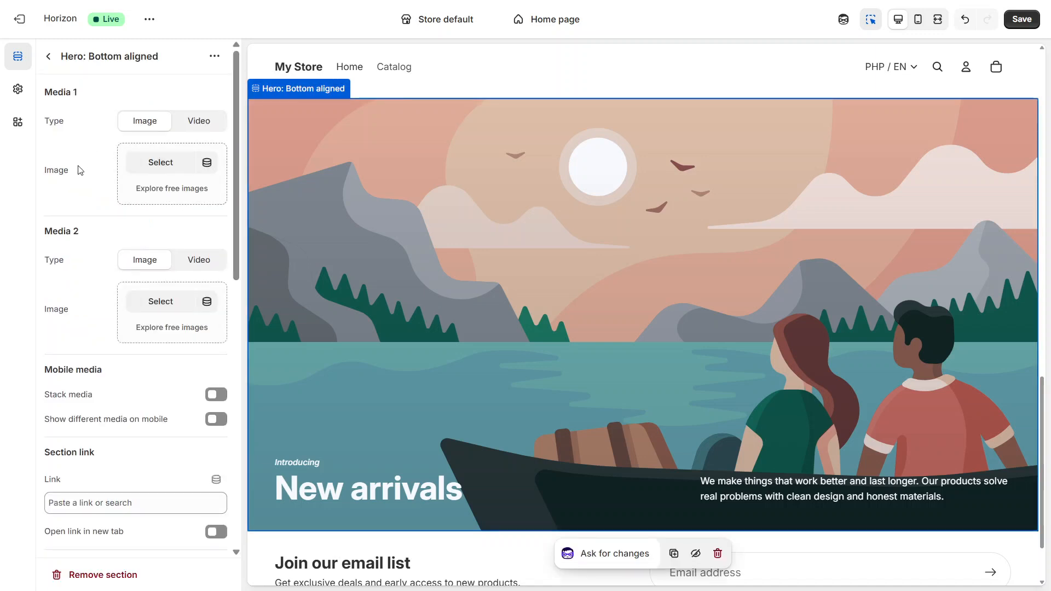
left_click_drag(78, 170, 43, 175)
left_click(153, 169)
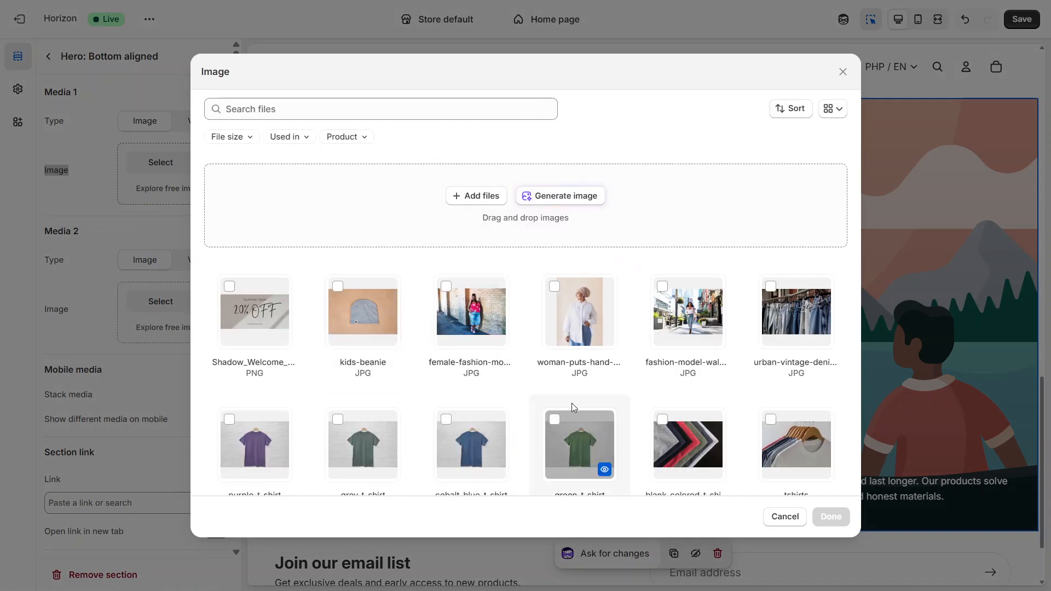
left_click(482, 197)
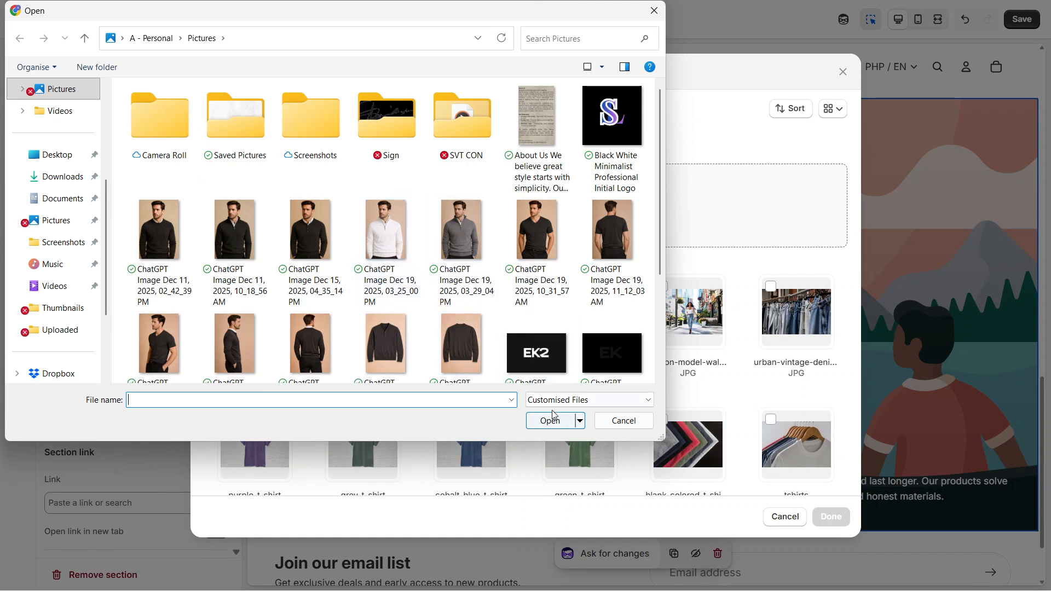
left_click(611, 422)
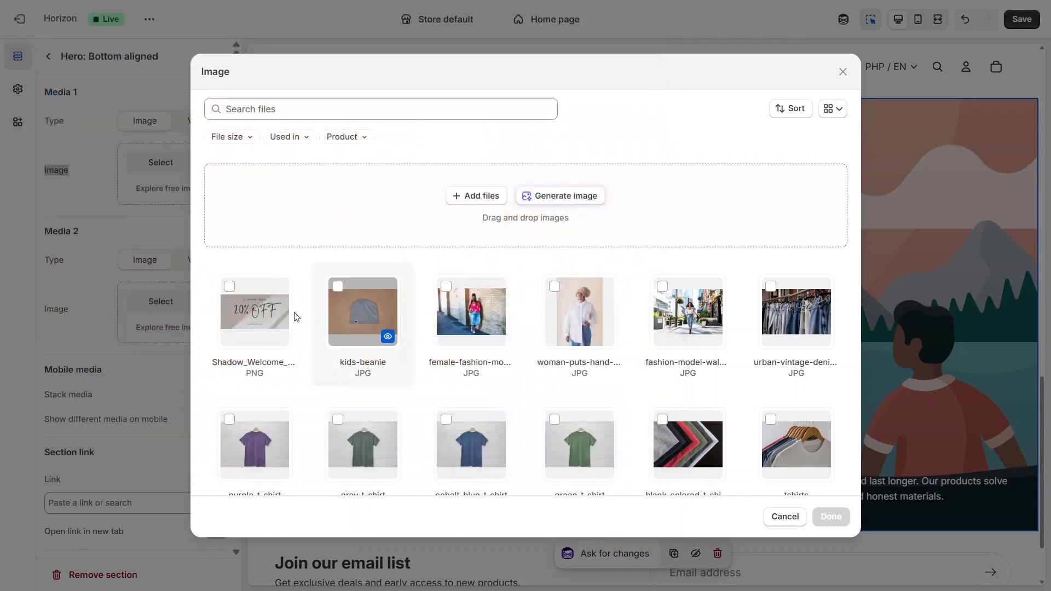
left_click(257, 330)
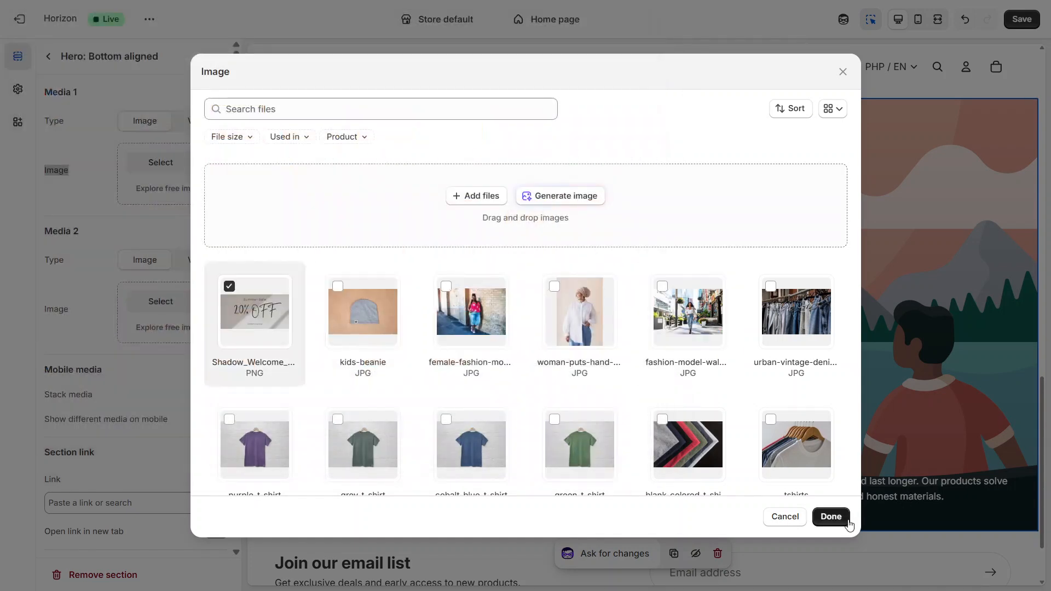
left_click(848, 523)
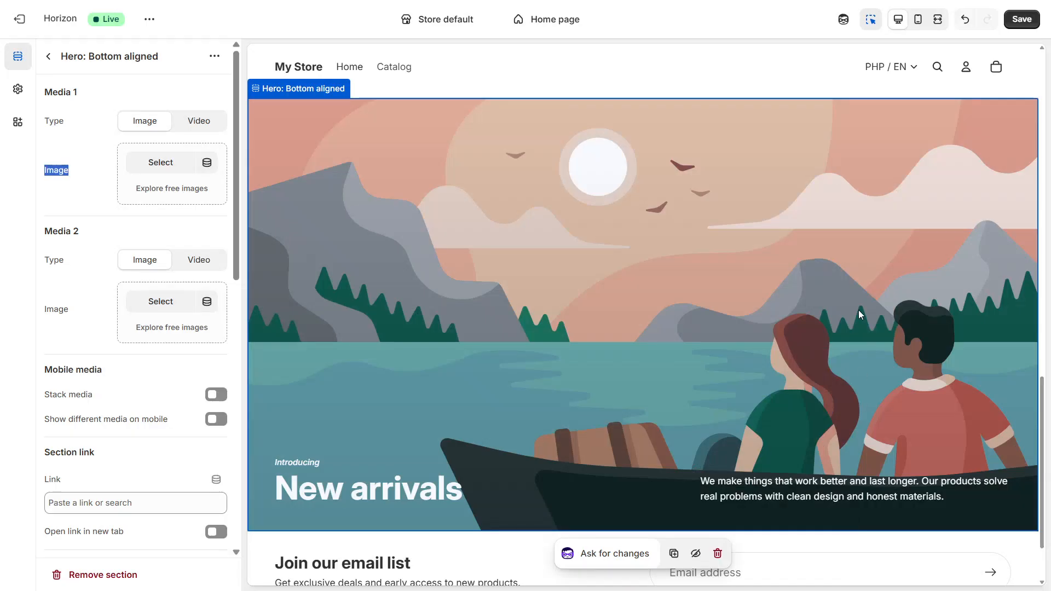